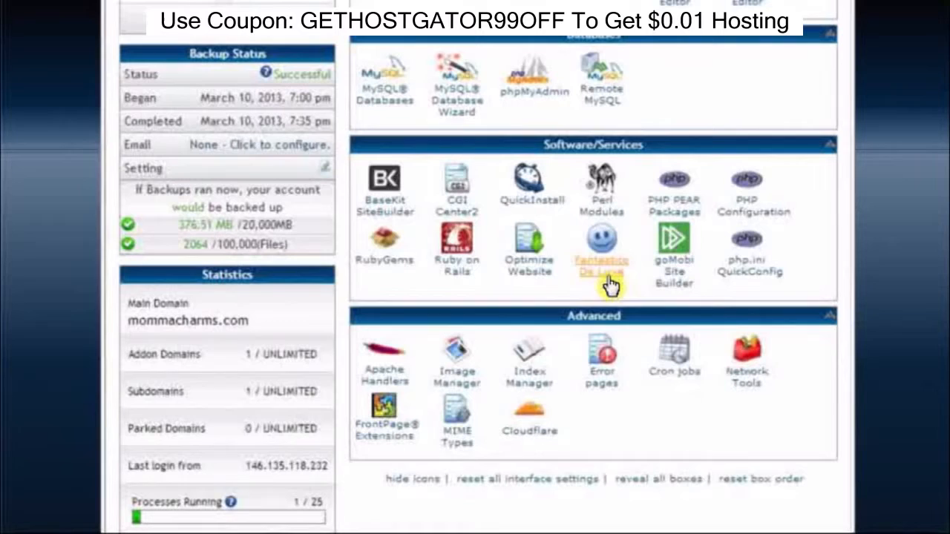
# Open Fantastico De Luxe from the Software/Services section and select the OS Commerce script.
pyautogui.moveTo(637, 261)
pyautogui.mouseDown()
pyautogui.moveTo(584, 254)
pyautogui.moveTo(638, 269)
pyautogui.mouseUp()
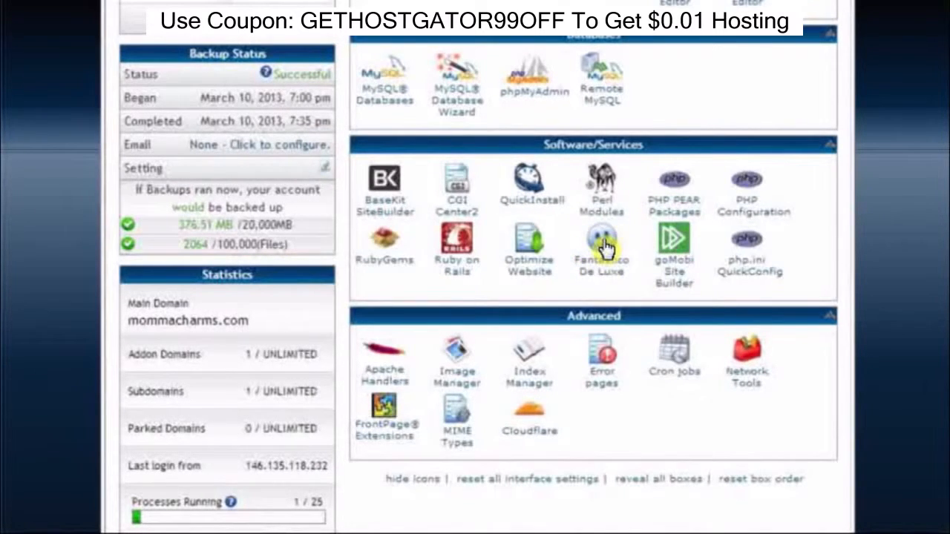
pyautogui.click(605, 249)
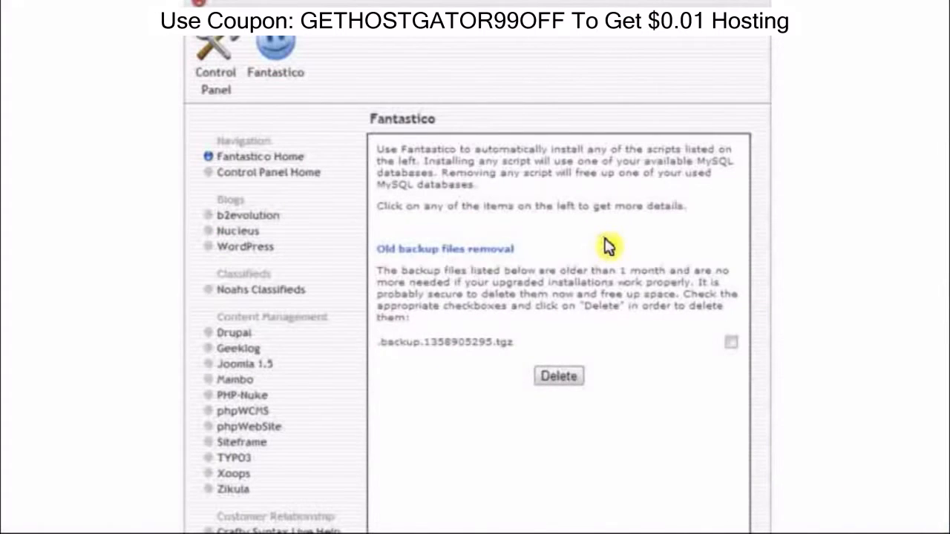
pyautogui.scroll(-3, 625, 257)
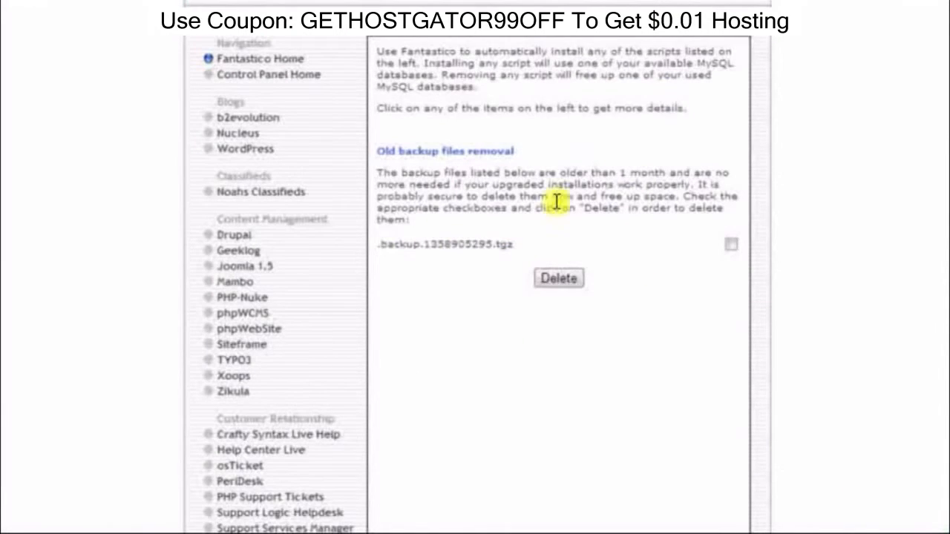
pyautogui.scroll(3, 556, 203)
pyautogui.scroll(-5, 144, 373)
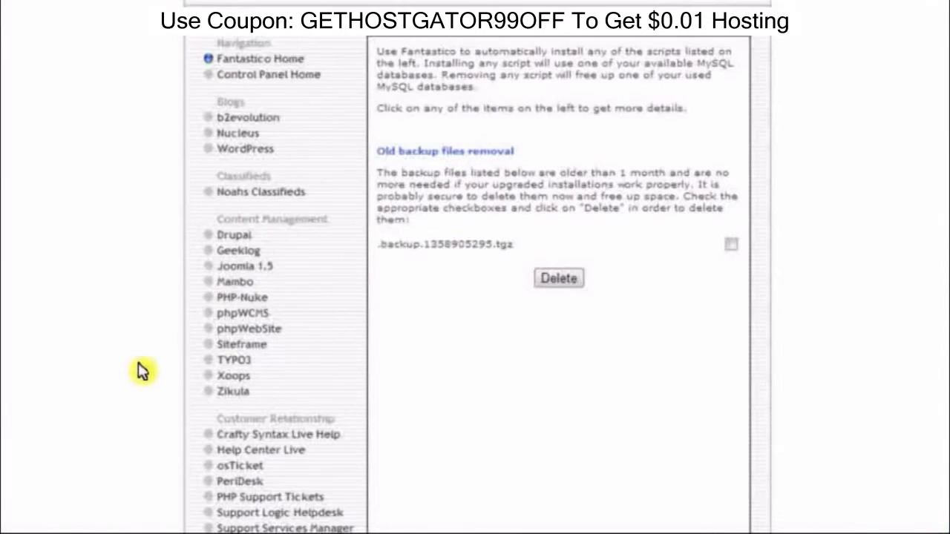
pyautogui.scroll(-3, 144, 373)
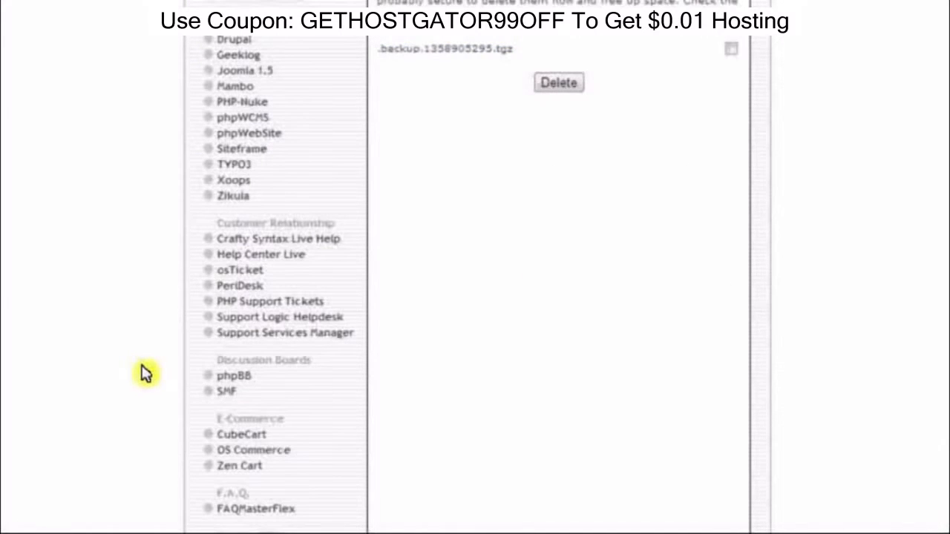
pyautogui.scroll(-3, 144, 373)
pyautogui.scroll(-3, 122, 376)
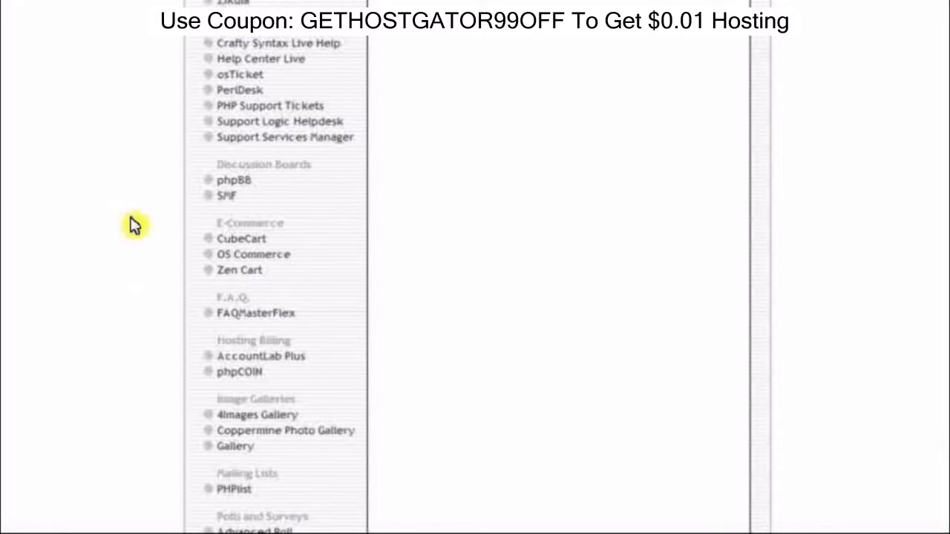
pyautogui.moveTo(283, 264)
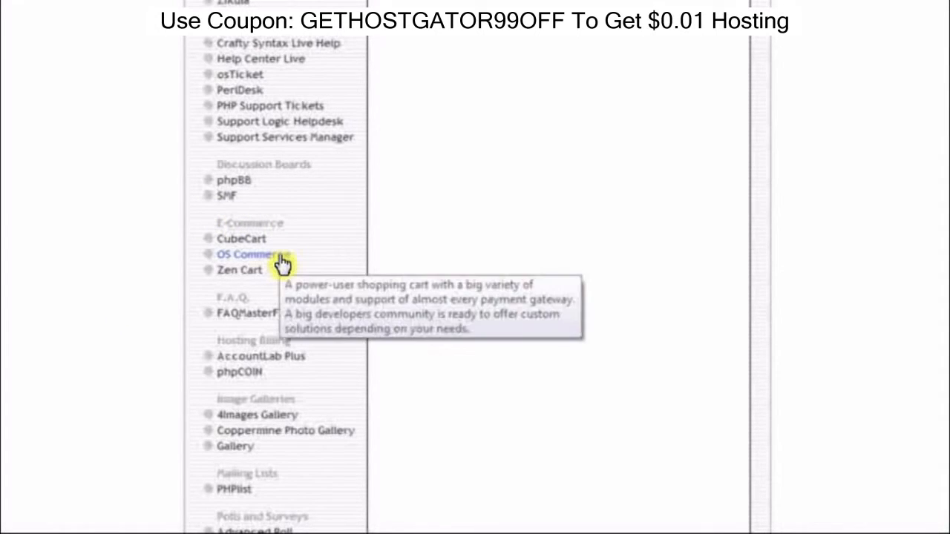
pyautogui.click(283, 264)
# Start a new installation of OS Commerce 2.3.1.
pyautogui.scroll(-3, 118, 249)
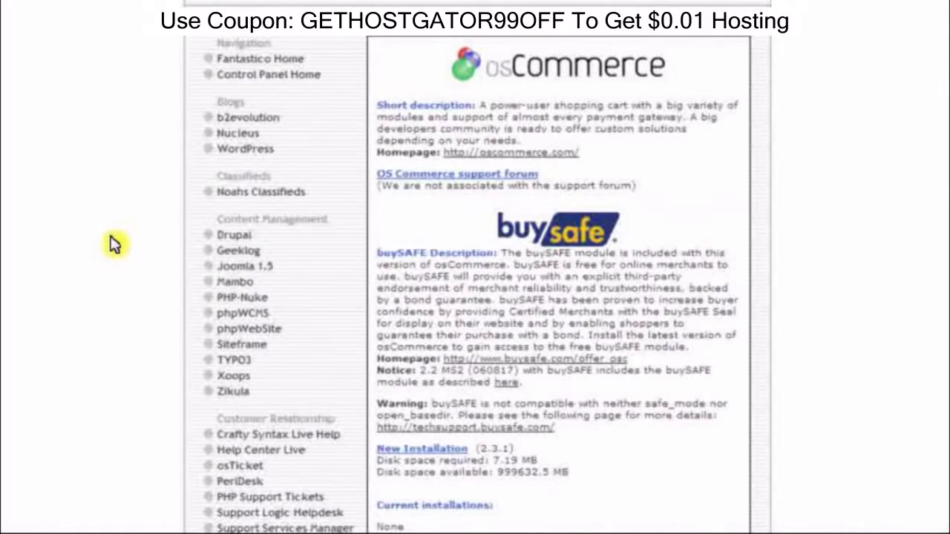
pyautogui.scroll(-2, 100, 241)
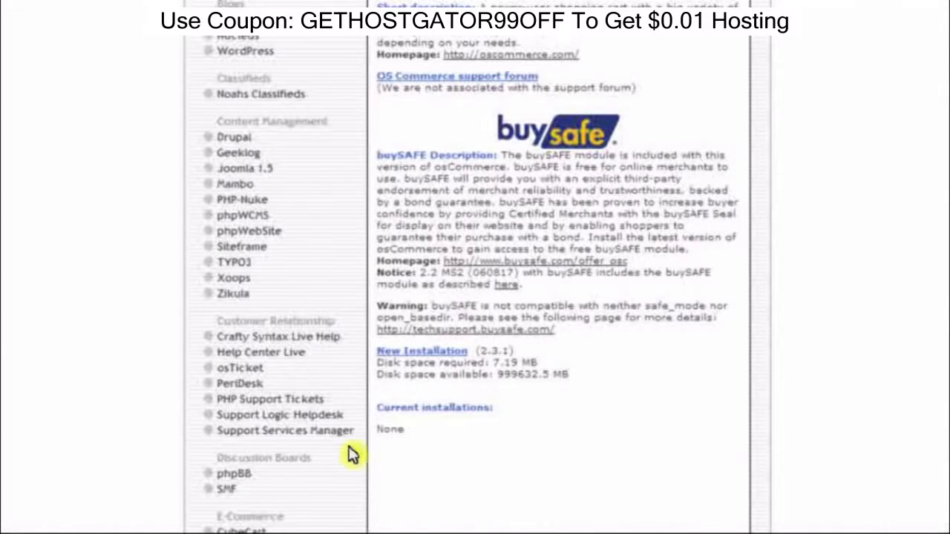
pyautogui.click(434, 354)
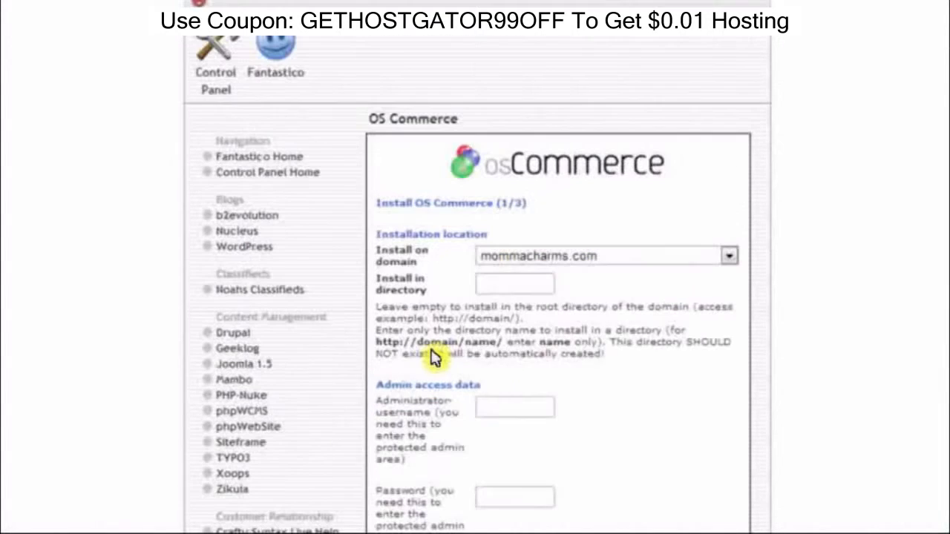
# Set the installation location to the domain simplylovelyboutique.com and the directory shop.
pyautogui.click(649, 257)
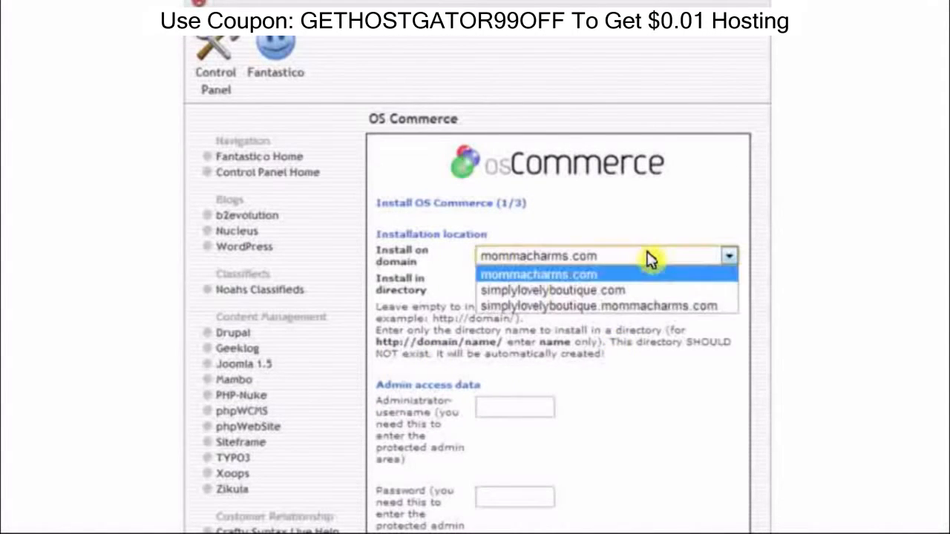
pyautogui.click(639, 291)
pyautogui.click(519, 284)
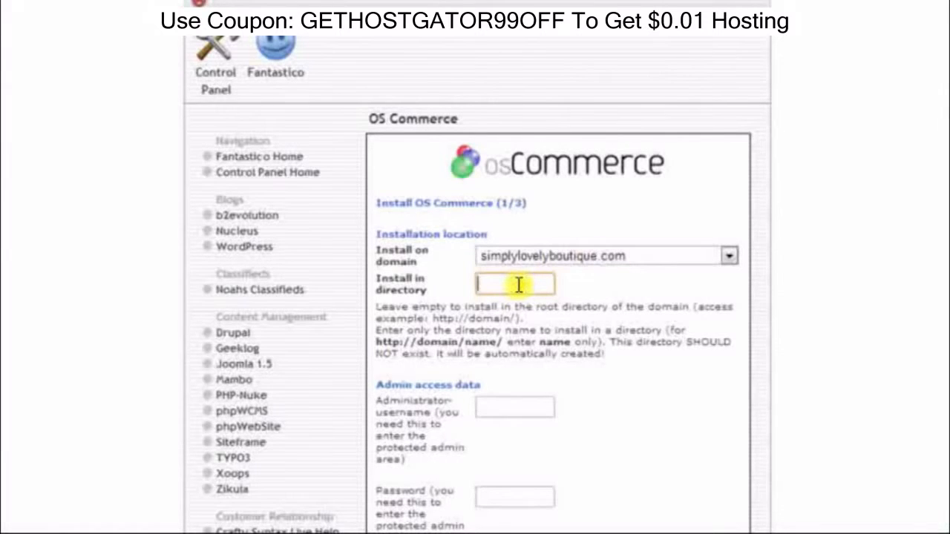
pyautogui.write('shop')
pyautogui.click(602, 285)
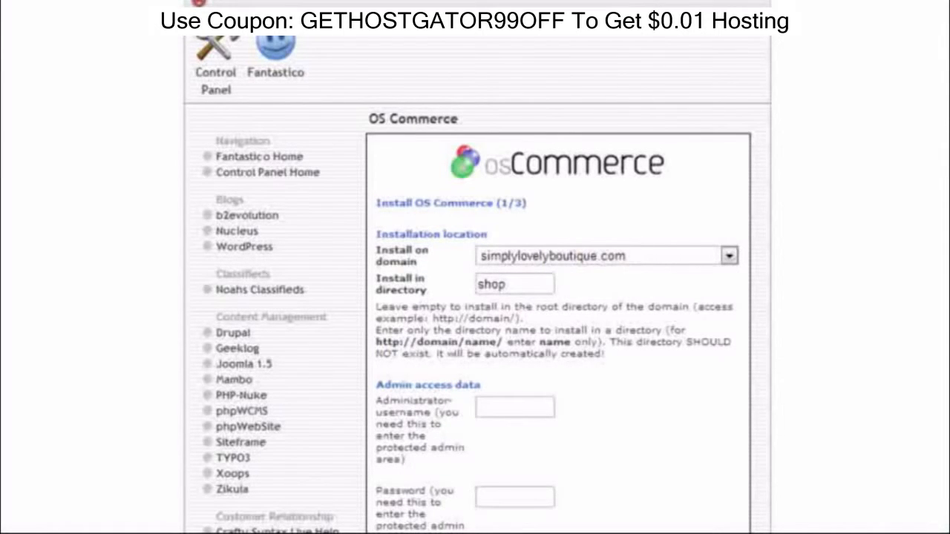
pyautogui.click(540, 283)
pyautogui.write('/')
pyautogui.click(480, 286)
pyautogui.write('/')
pyautogui.click(521, 284)
pyautogui.press('BackSpace')
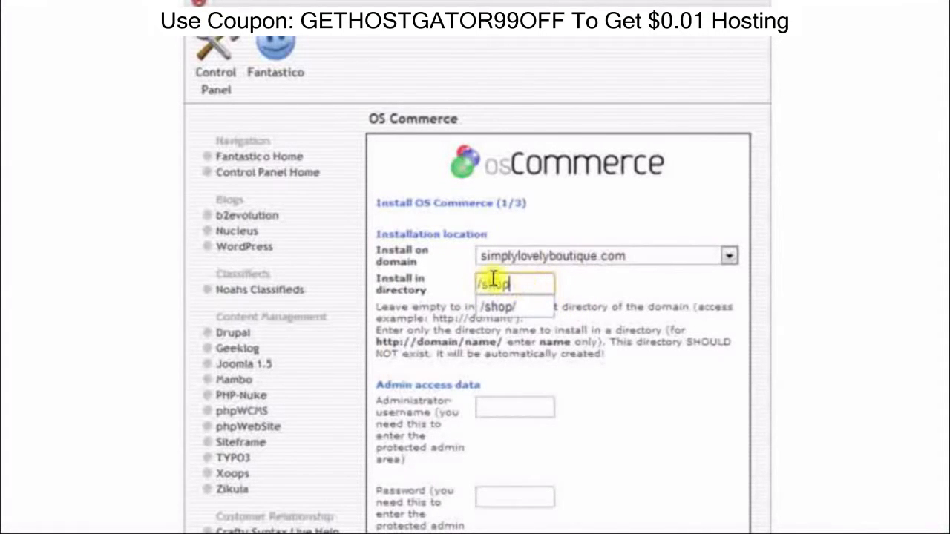
pyautogui.click(483, 284)
pyautogui.press('BackSpace')
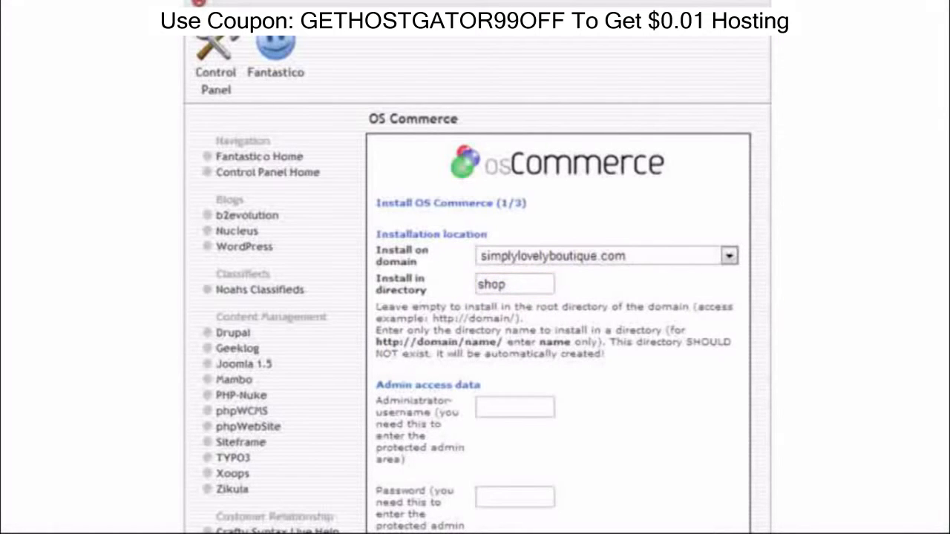
# Enter admin as the administrator username and fill in the administrator password.
pyautogui.scroll(-5, 939, 241)
pyautogui.scroll(-2, 936, 243)
pyautogui.click(507, 68)
pyautogui.write('admin')
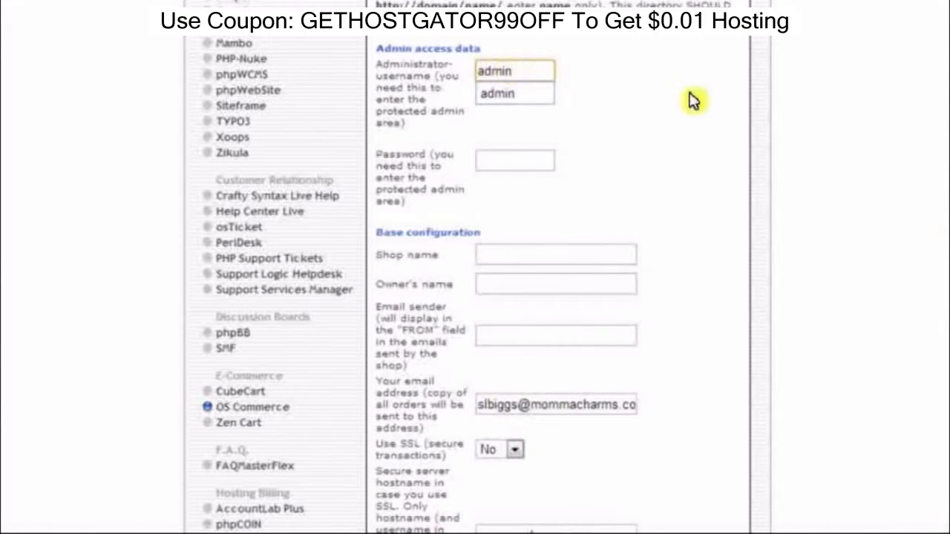
pyautogui.click(488, 159)
pyautogui.write('password')
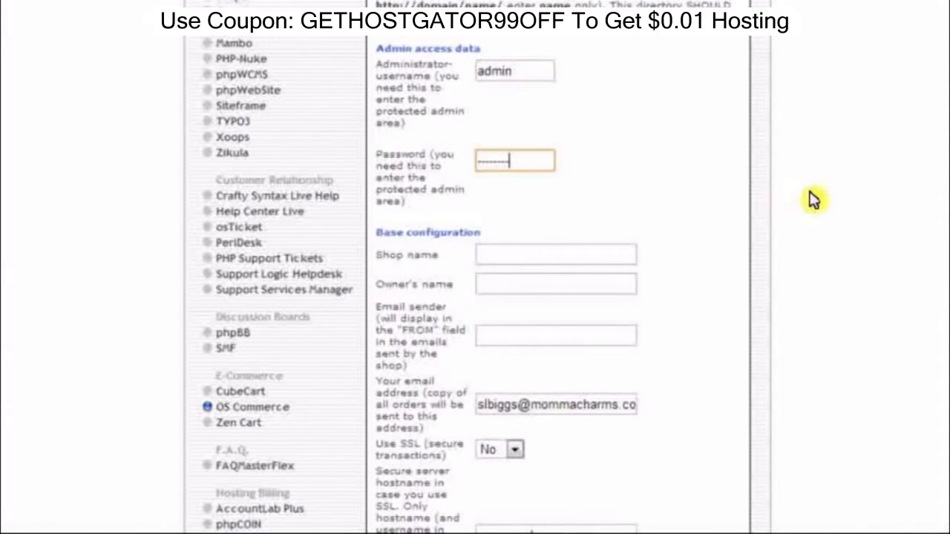
pyautogui.scroll(-2, 809, 215)
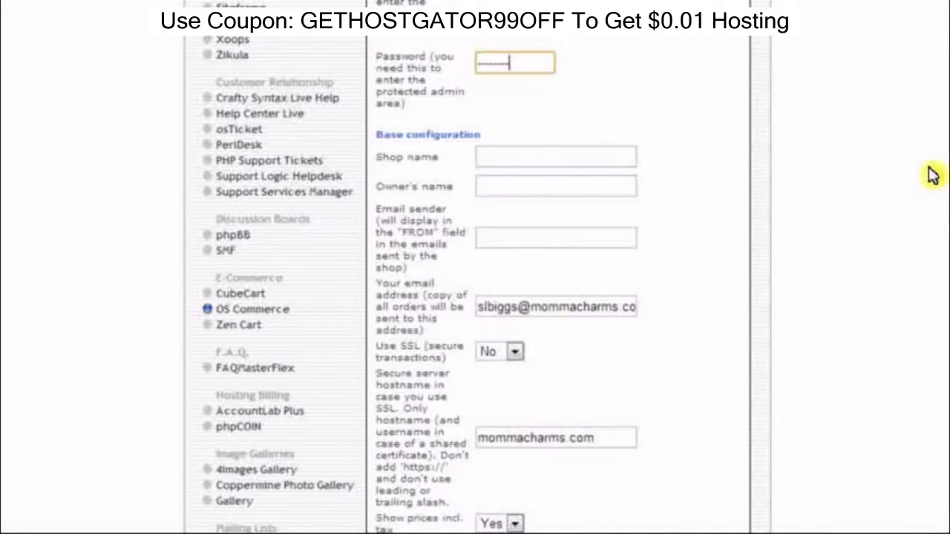
pyautogui.scroll(2, 883, 189)
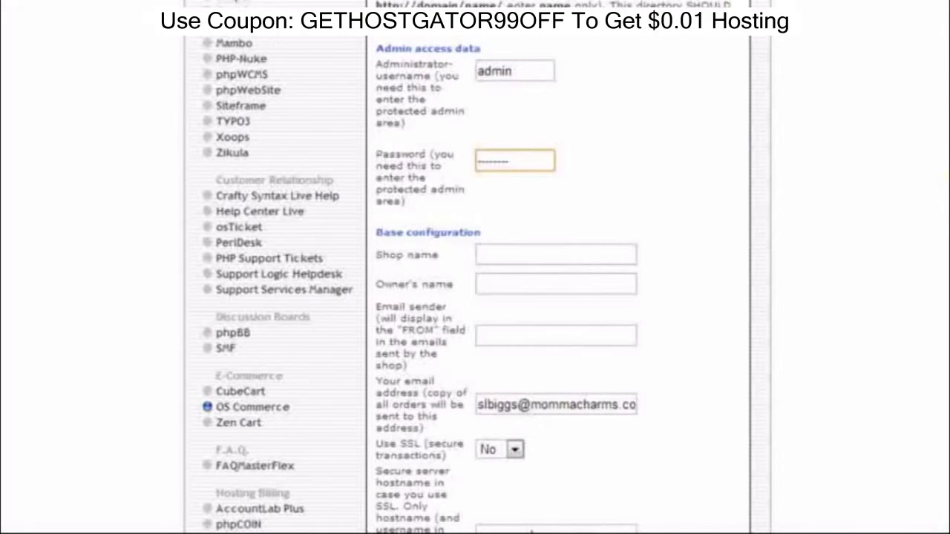
# Check the full sender e-mail address in the base configuration.
pyautogui.scroll(-5, 866, 222)
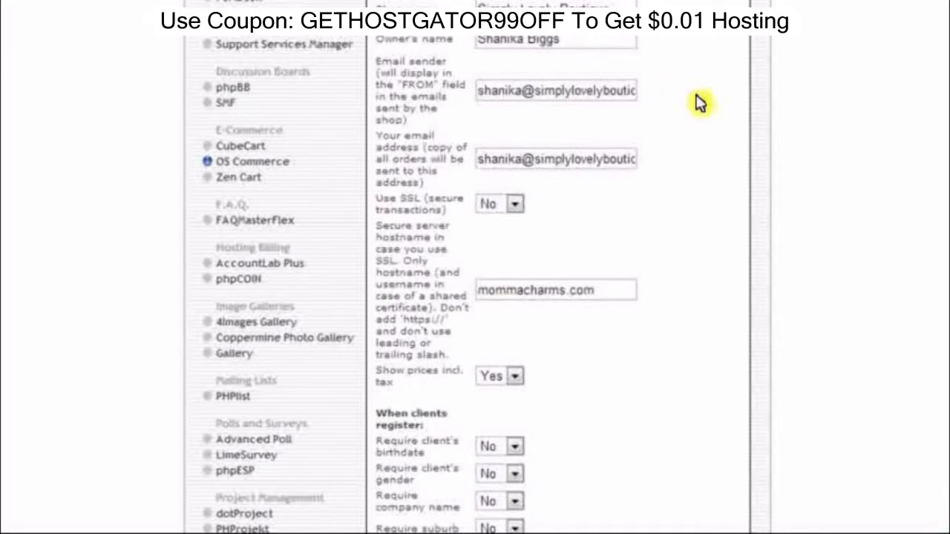
pyautogui.moveTo(483, 91); pyautogui.dragTo(678, 96)
pyautogui.click(599, 91)
pyautogui.moveTo(543, 92); pyautogui.dragTo(439, 92)
pyautogui.click(706, 191)
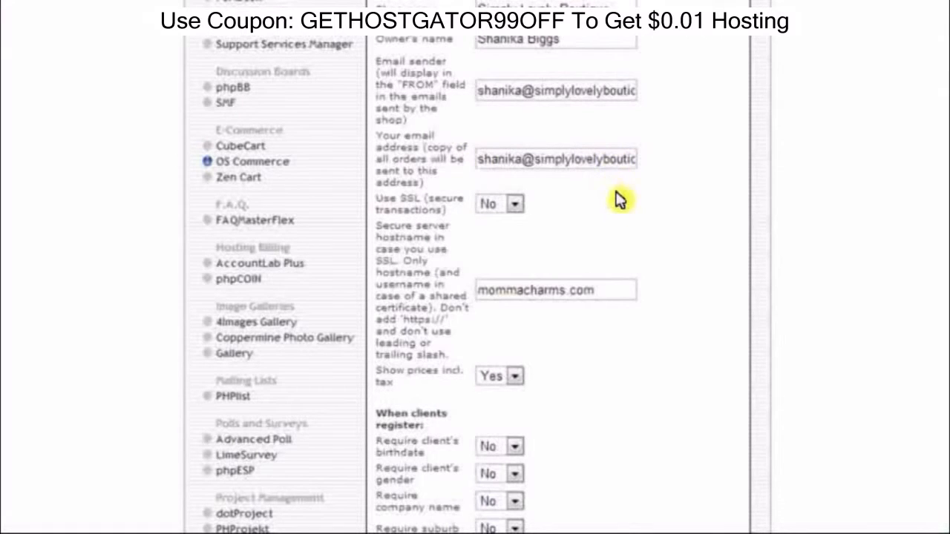
# Clear the secure server hostname.
pyautogui.scroll(-3, 420, 267)
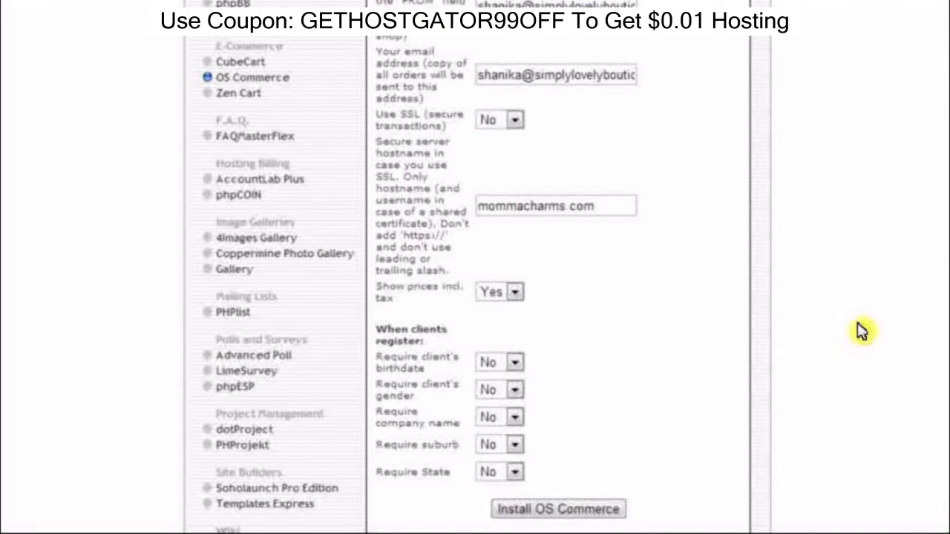
pyautogui.click(614, 206)
pyautogui.moveTo(614, 206); pyautogui.dragTo(481, 204)
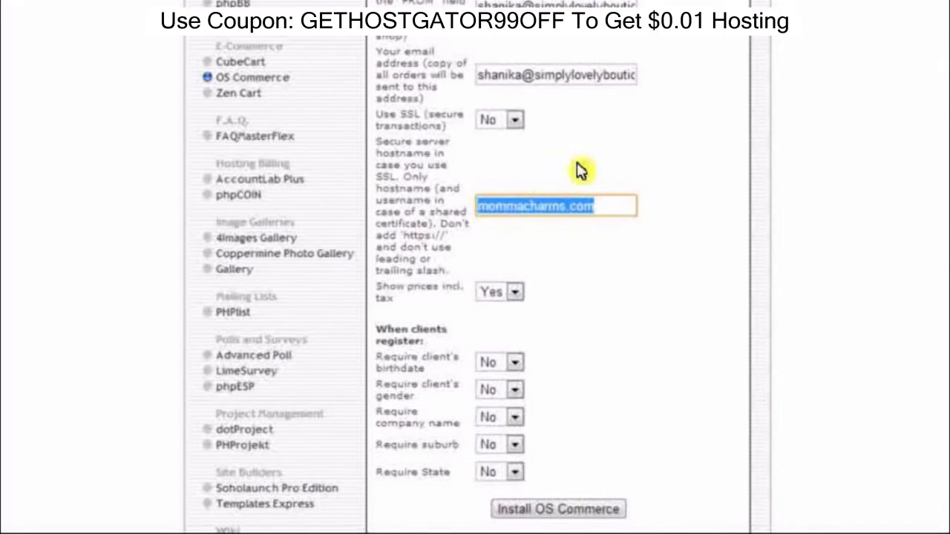
pyautogui.press('BackSpace')
pyautogui.click(601, 163)
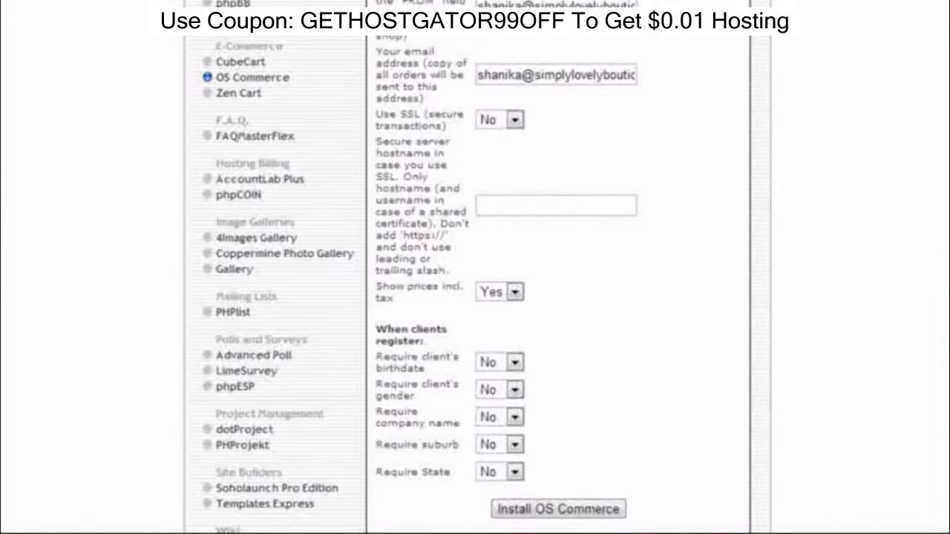
# Keep SSL at No and prices including tax at Yes, and install OS Commerce.
pyautogui.scroll(-3, 419, 268)
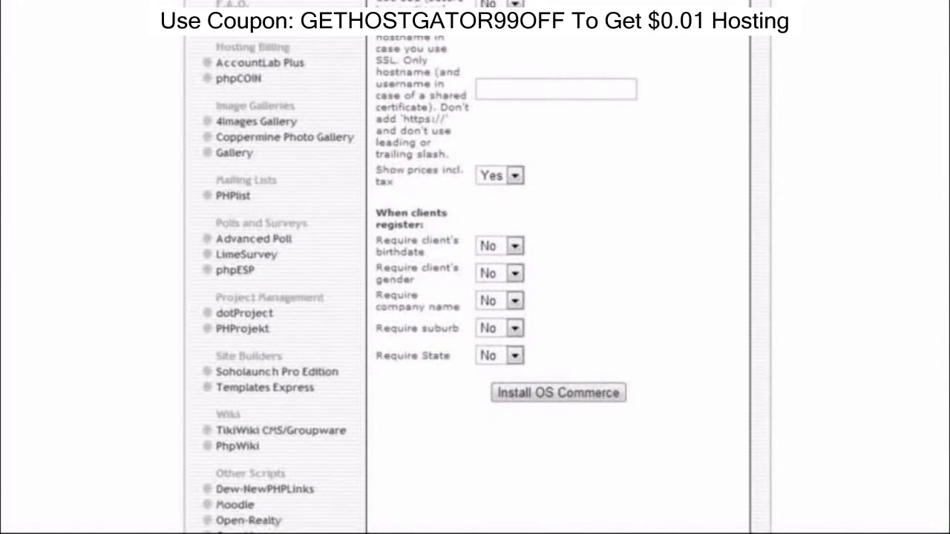
pyautogui.click(511, 3)
pyautogui.click(681, 58)
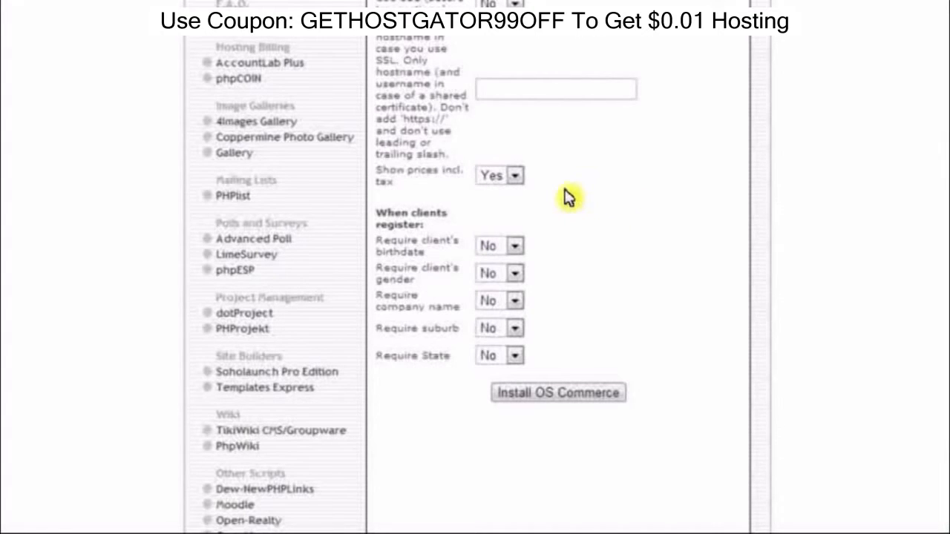
pyautogui.click(515, 176)
pyautogui.click(644, 195)
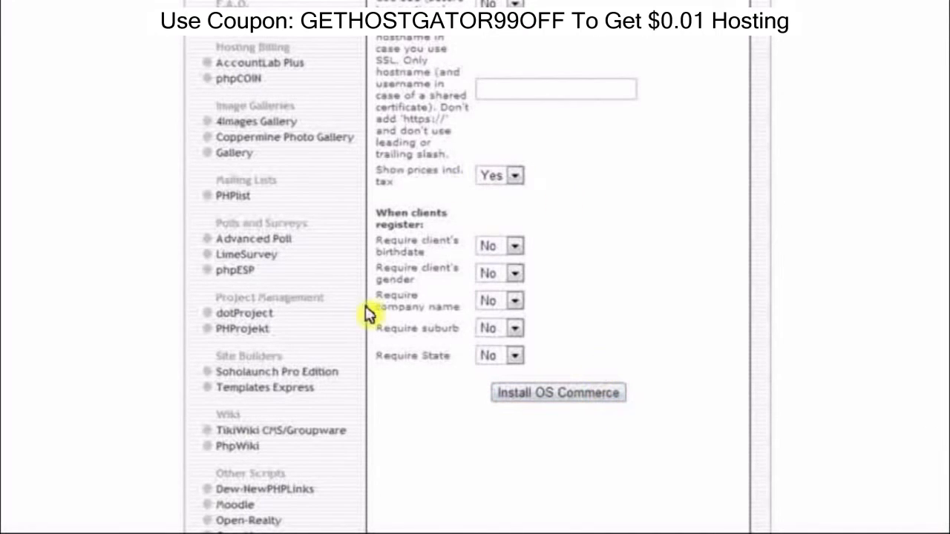
pyautogui.click(593, 397)
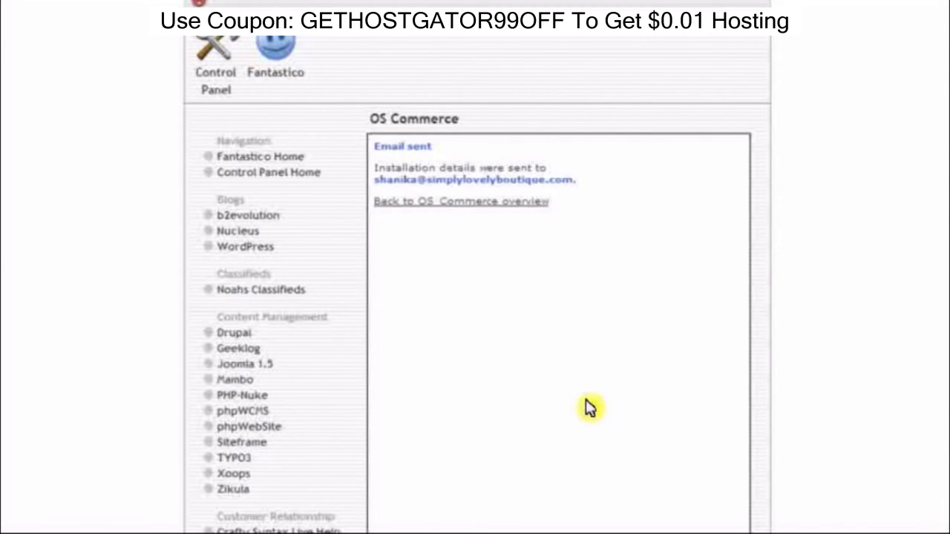